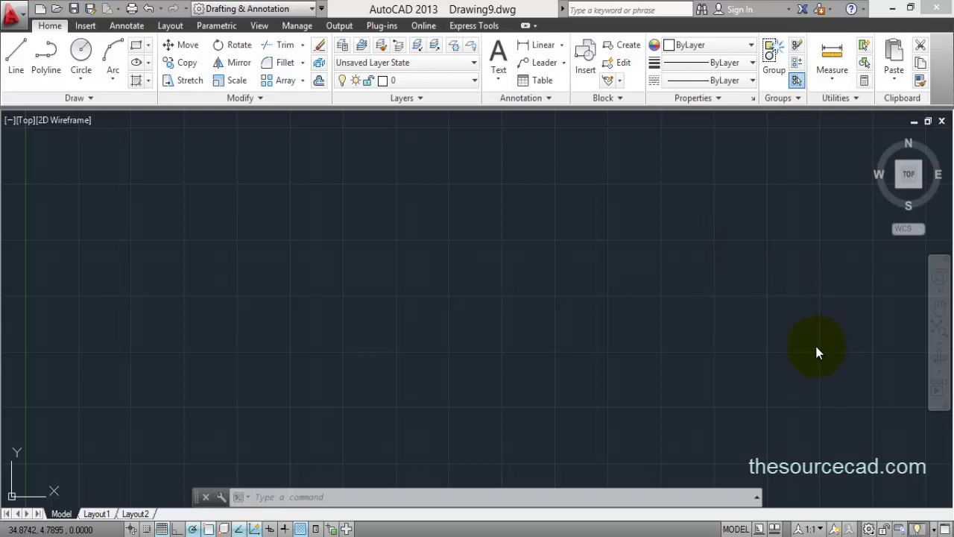
Step: Open the Sample drawing and review its available blocks and its layer list
click(892, 8)
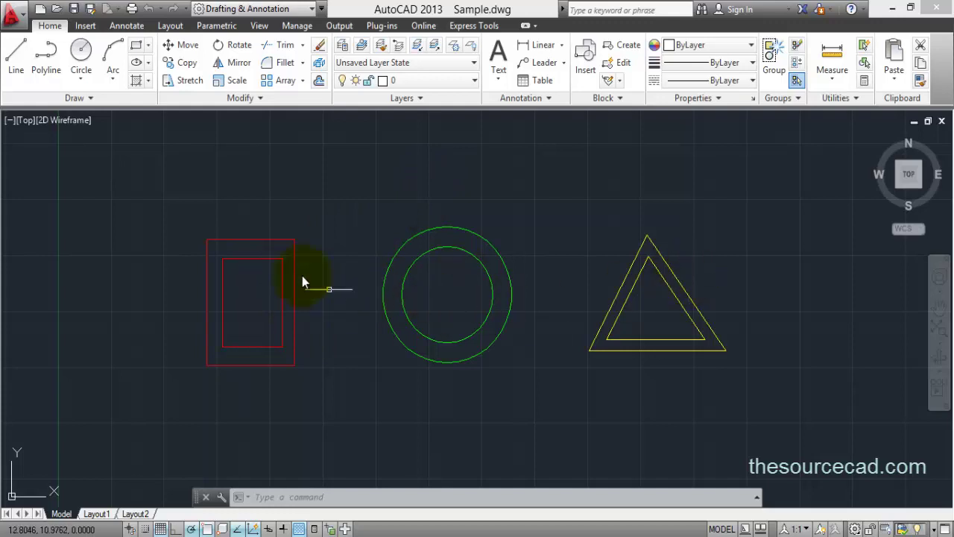
click(582, 63)
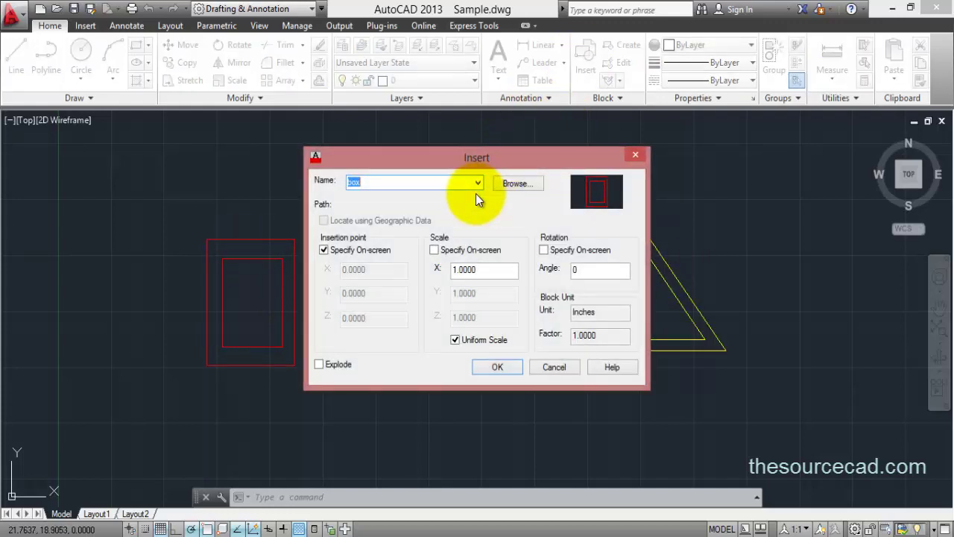
click(478, 181)
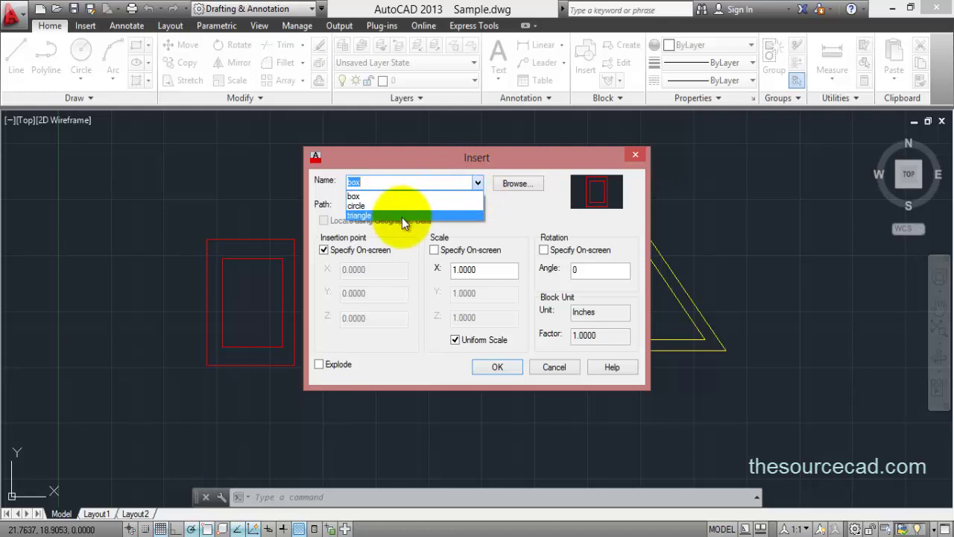
click(635, 156)
click(632, 155)
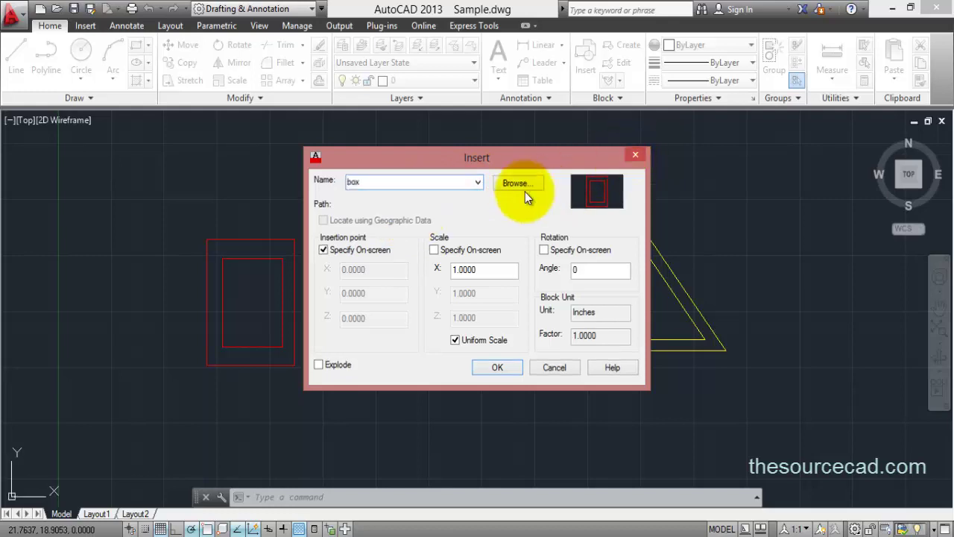
click(439, 81)
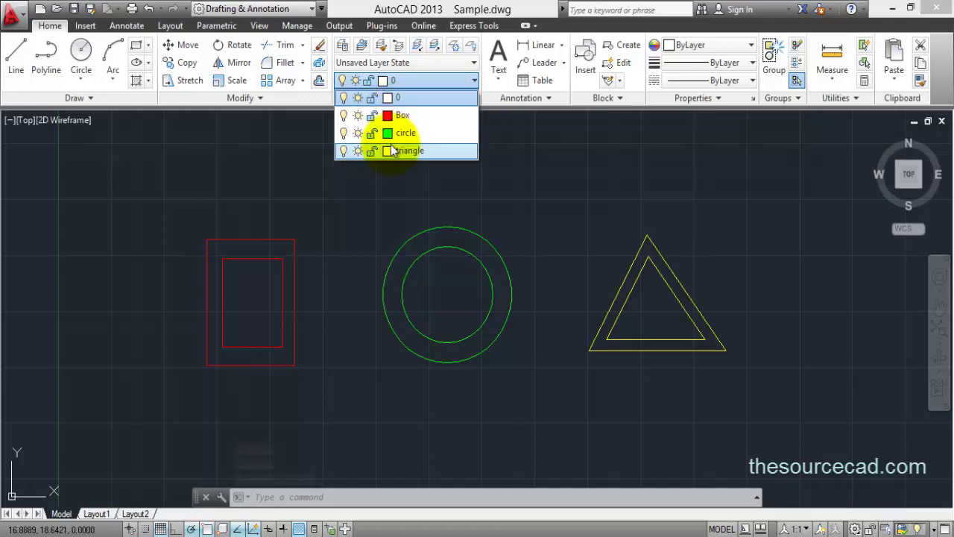
click(514, 161)
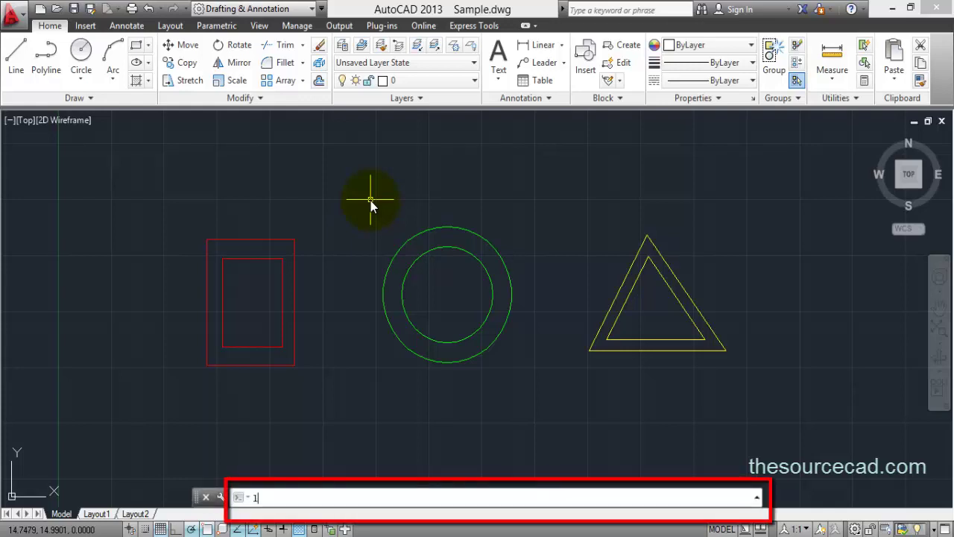
Step: Reset the model space limits to 0,0 for the lower-left corner and 12,9 for the upper-right, and zoom to All
text(Limiits)
key(Return)
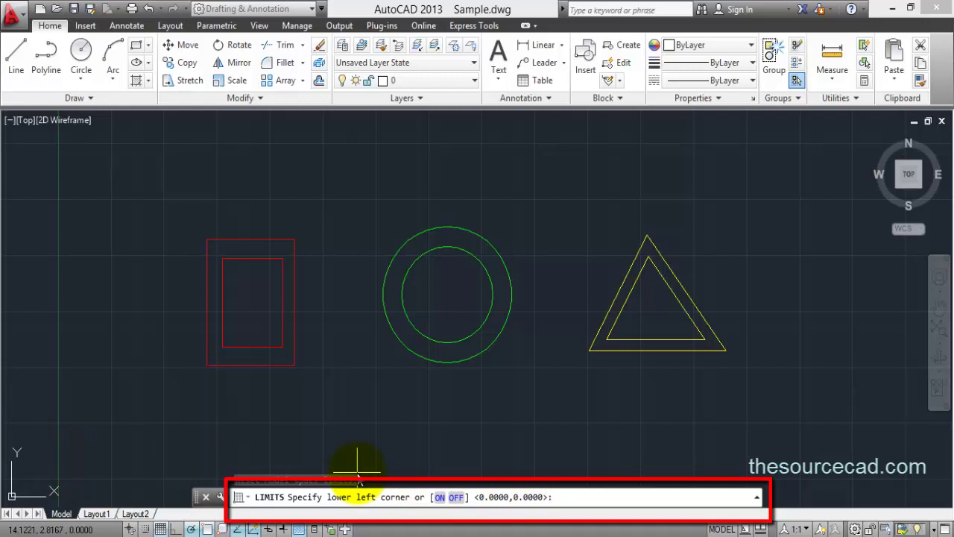
key(Return)
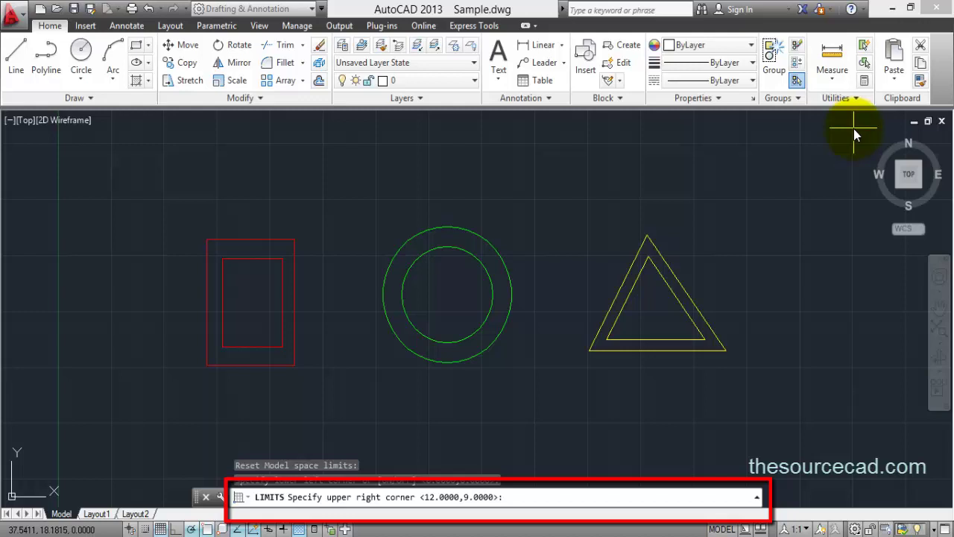
key(Return)
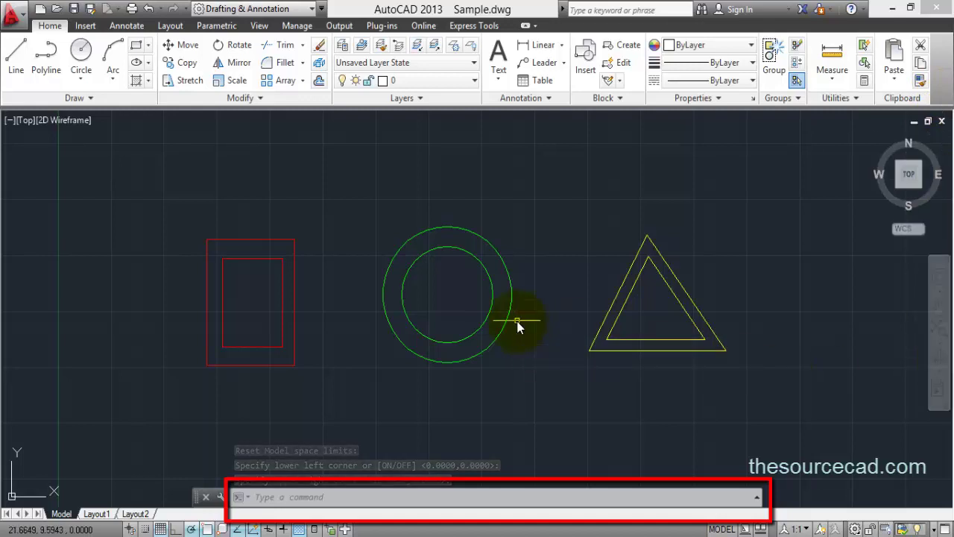
text(z)
key(Return)
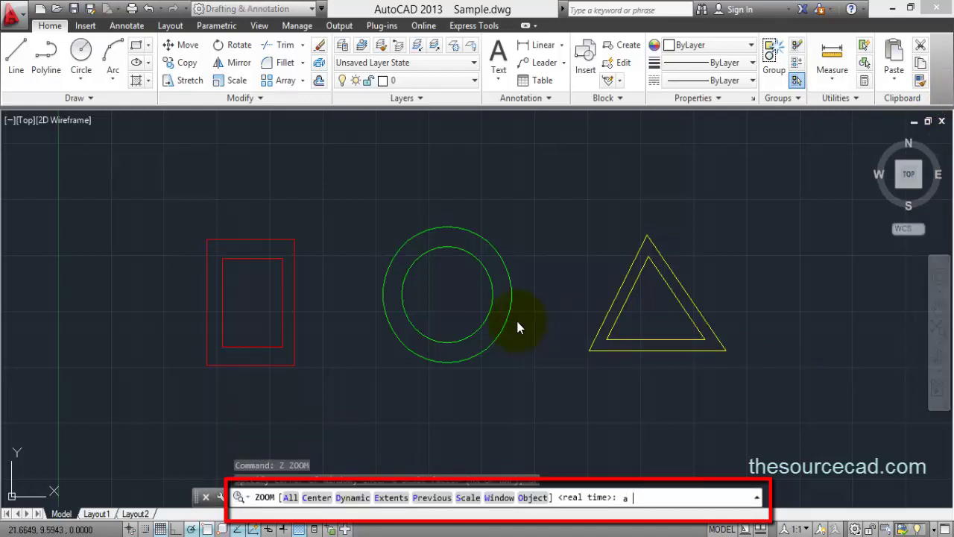
key(Return)
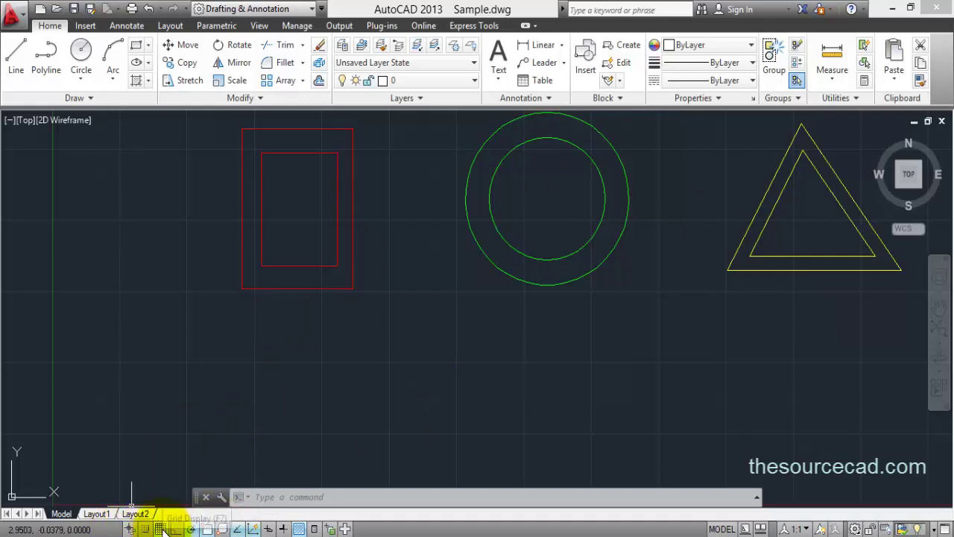
Step: Turn off the grid display and erase all objects from the drawing
click(161, 527)
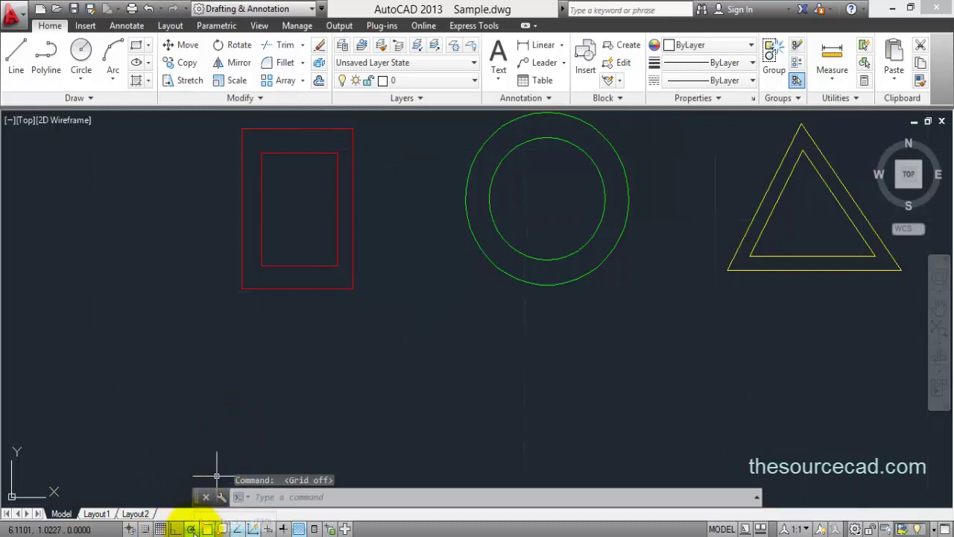
click(299, 527)
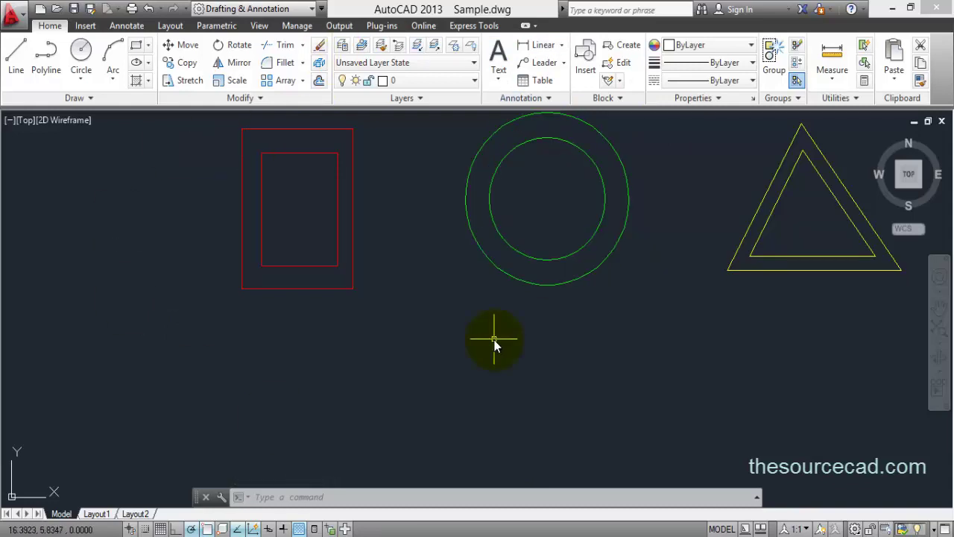
key(ctrl+a)
key(Delete)
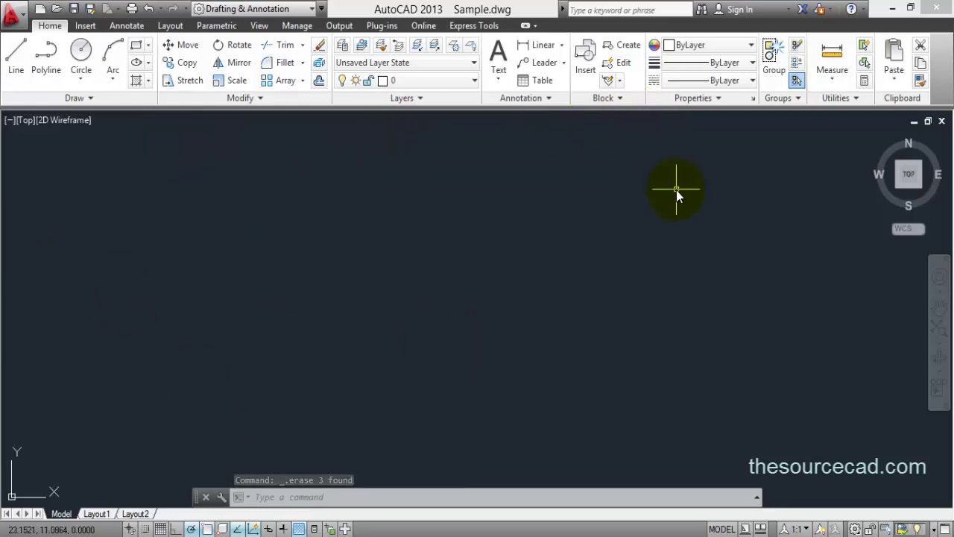
Step: Check the emptied drawing's layer list and block definitions without inserting anything
click(432, 83)
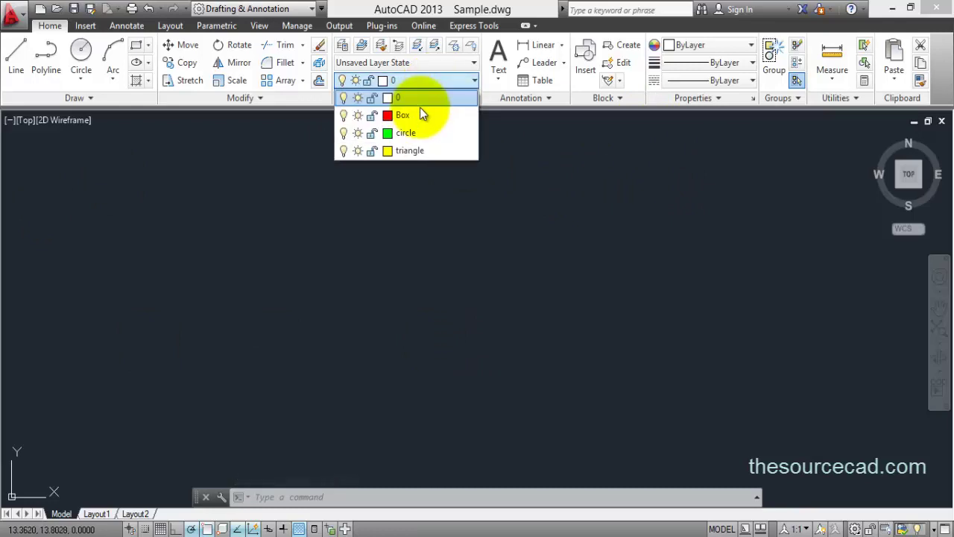
click(580, 54)
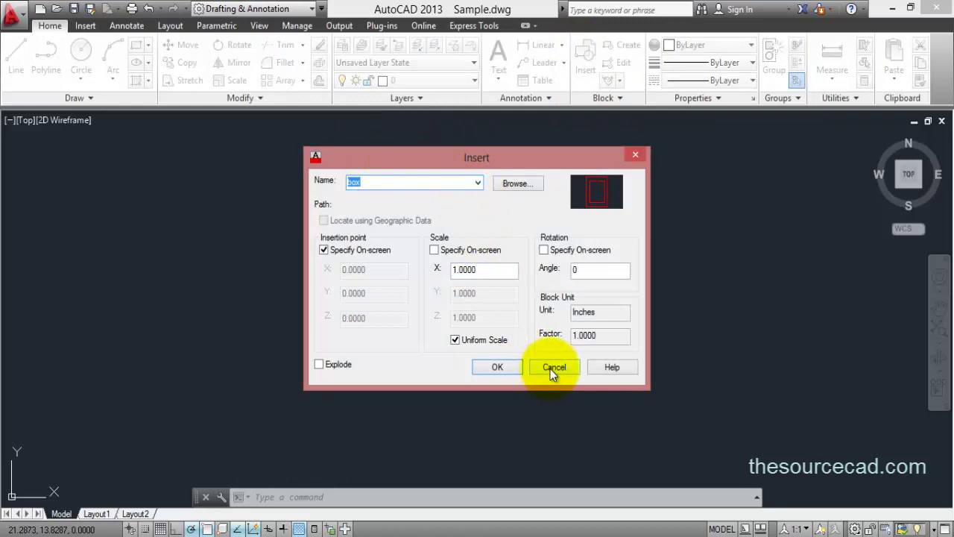
click(552, 367)
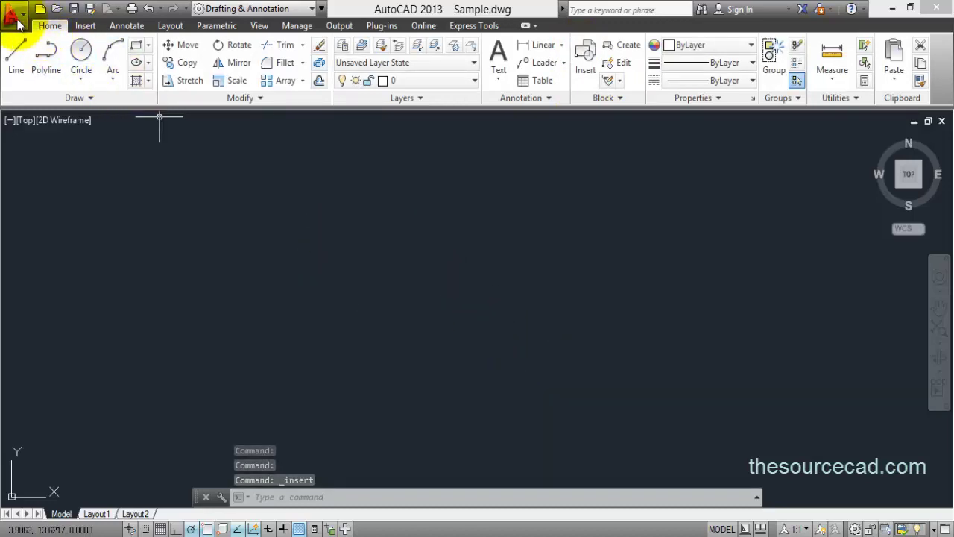
Step: Save the drawing as a drawing template named "my template" on the Desktop
click(15, 15)
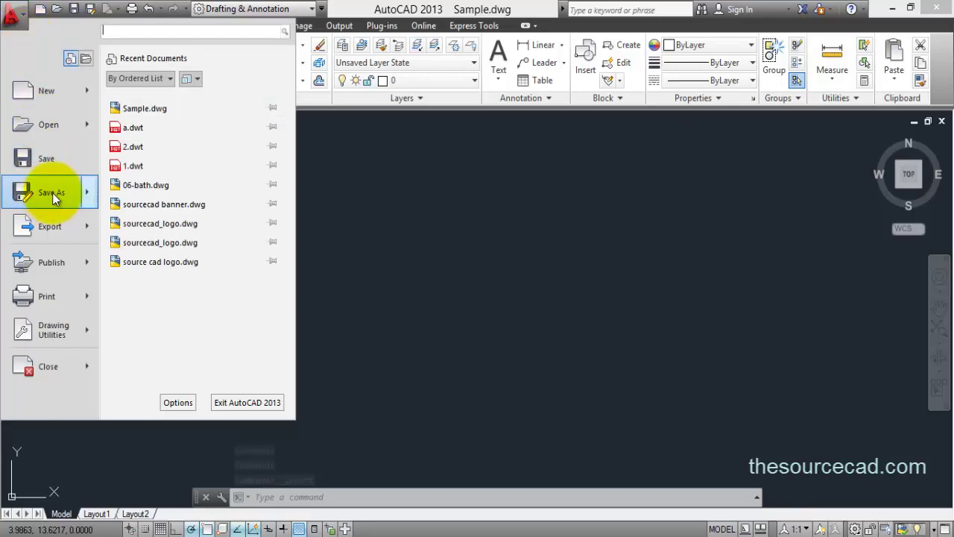
mouse_move(52, 193)
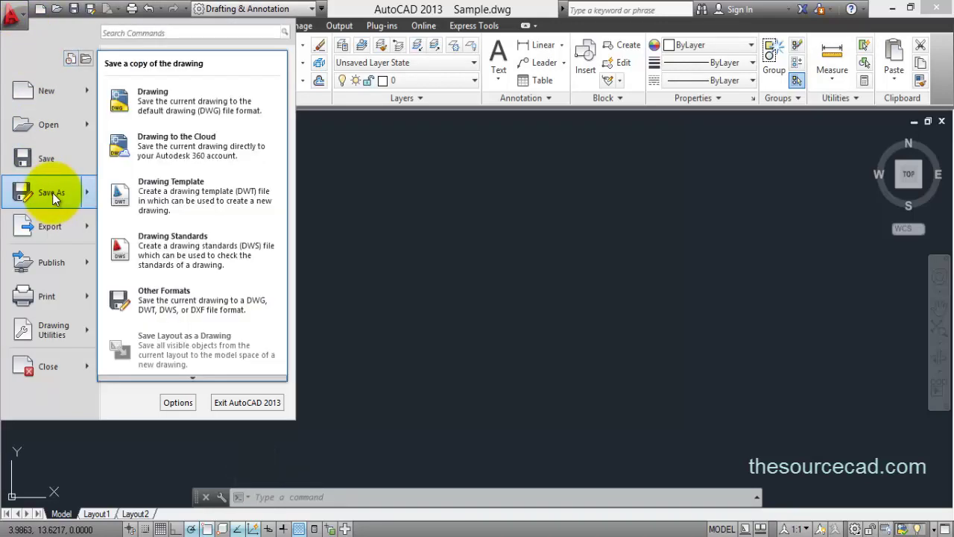
click(193, 189)
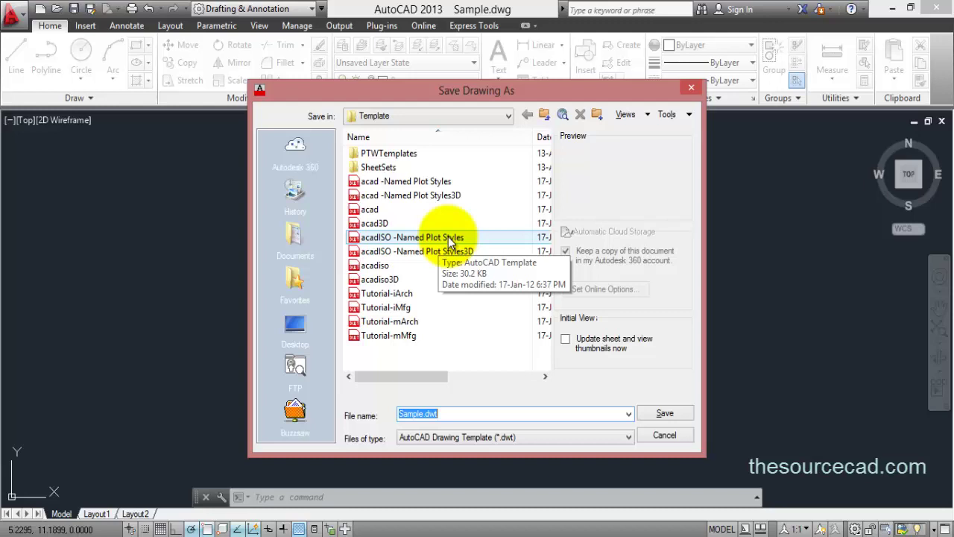
click(298, 323)
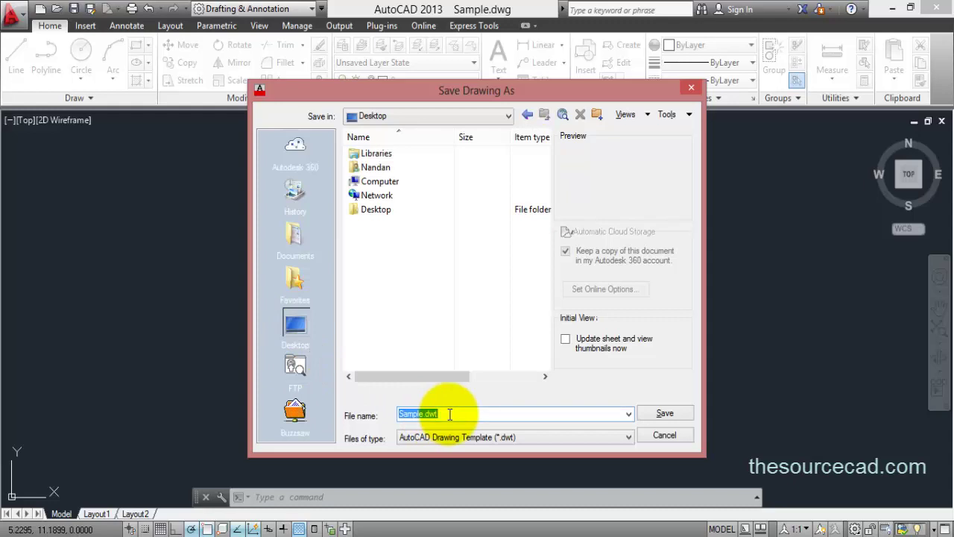
text(my template)
click(671, 418)
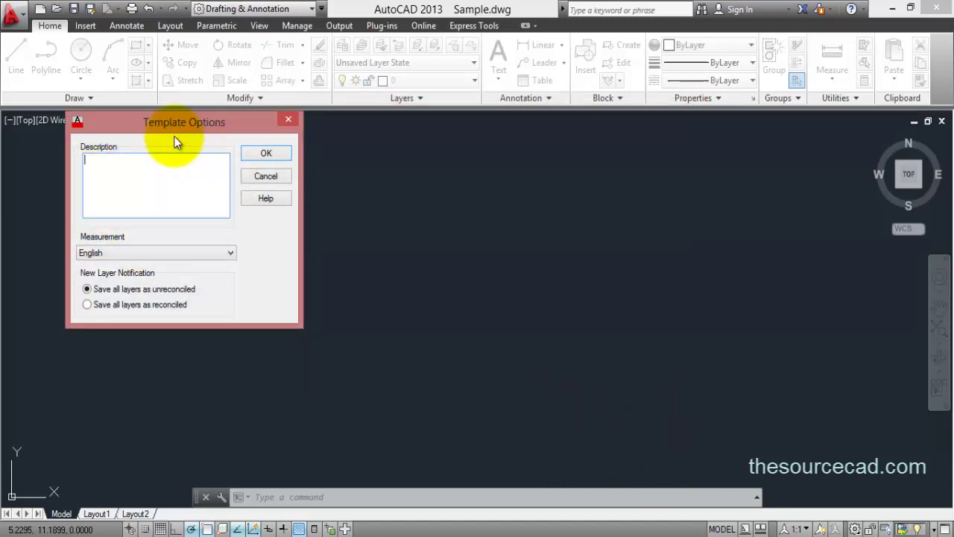
Step: Set the template's measurement to Metric and accept the template options
click(151, 253)
click(152, 253)
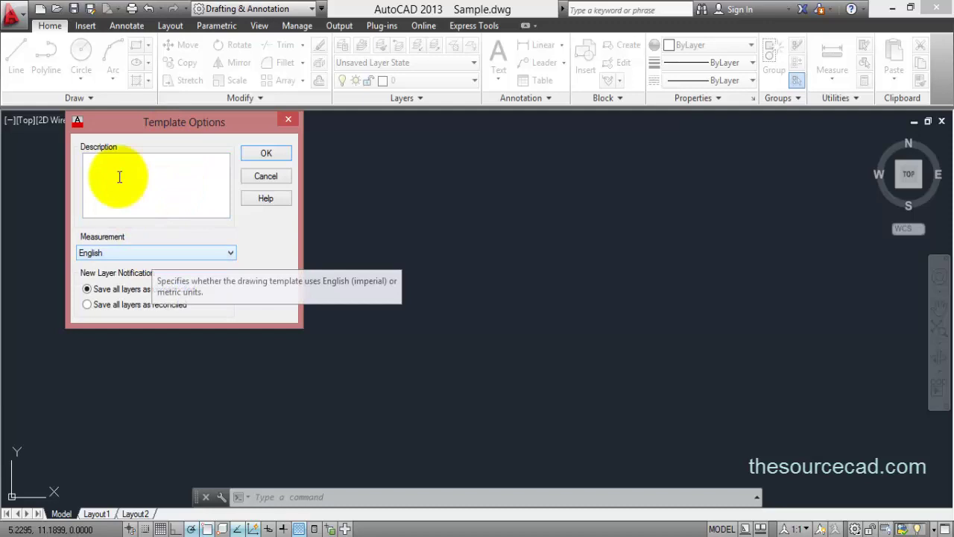
drag(159, 121, 264, 201)
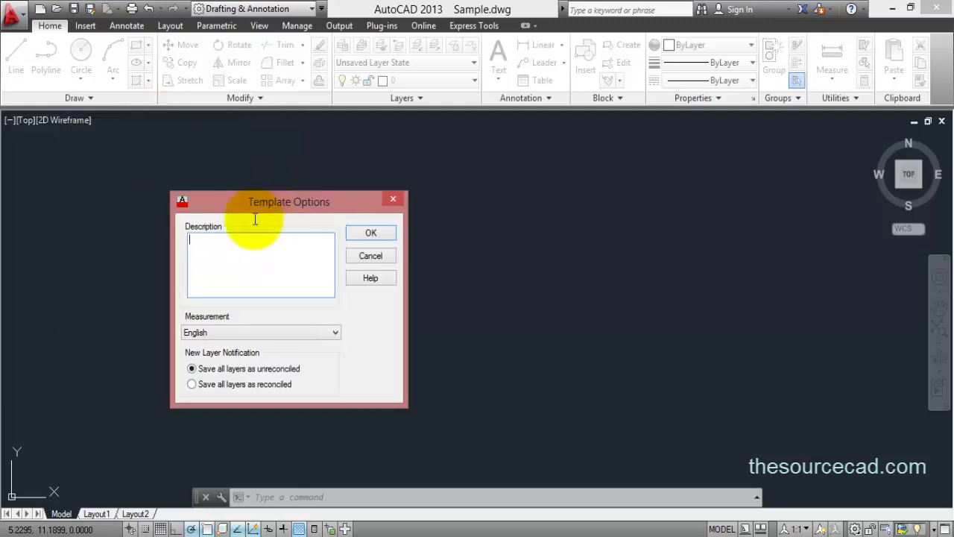
click(223, 331)
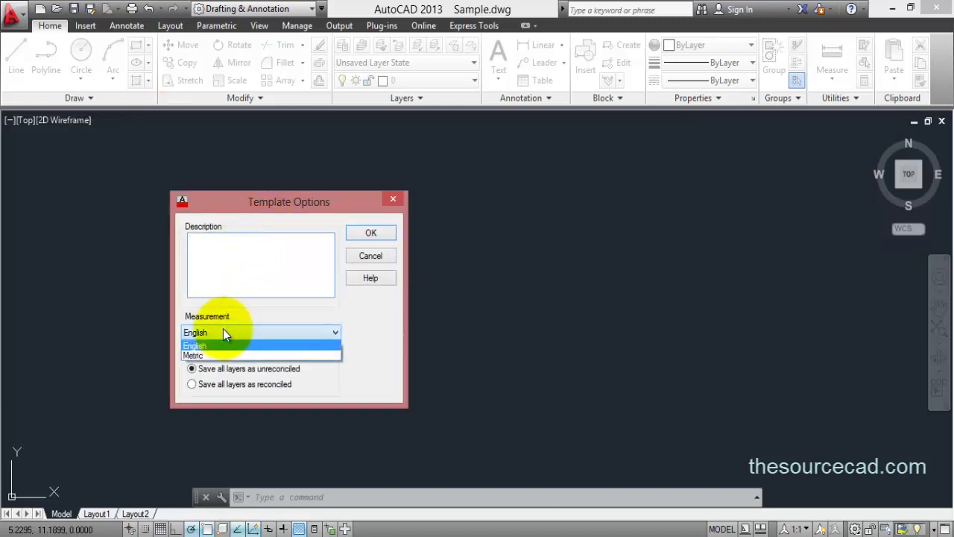
click(261, 355)
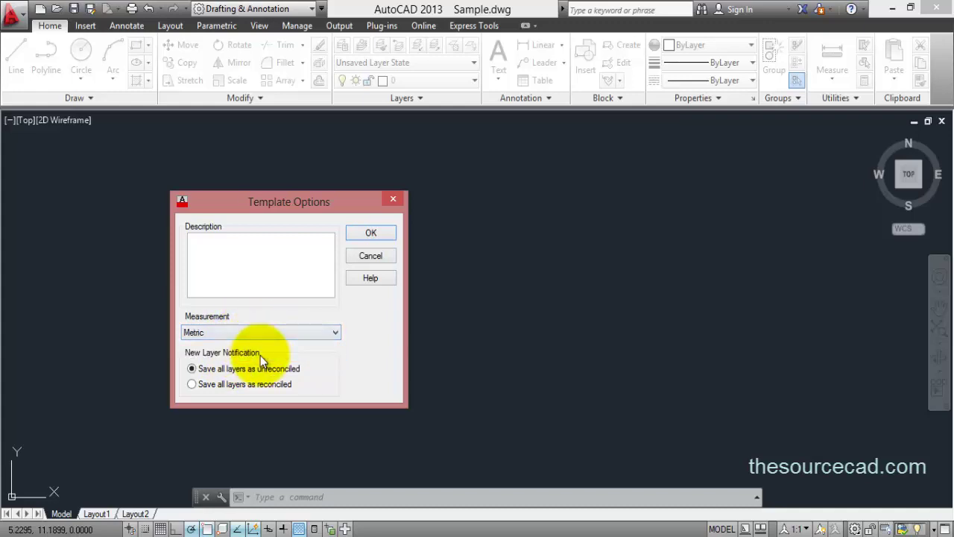
click(371, 233)
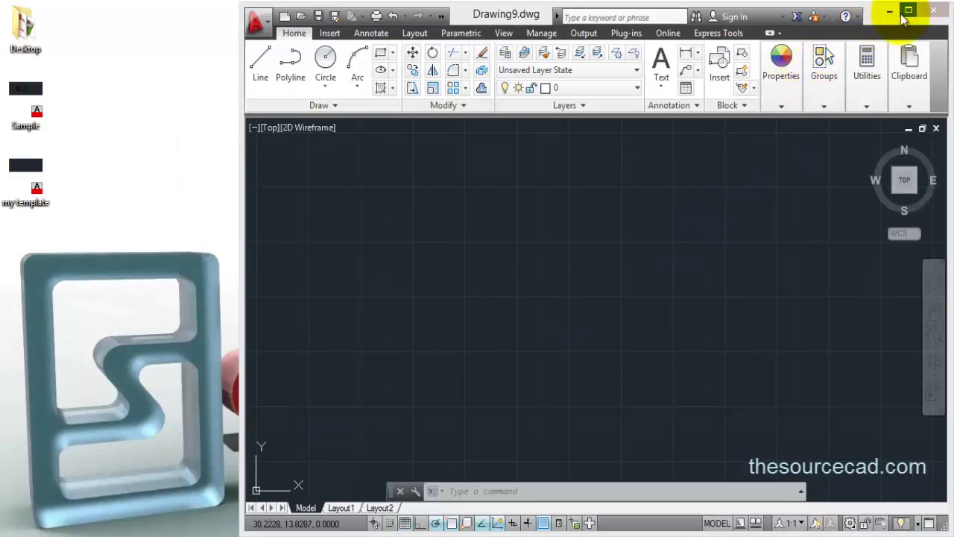
Step: Close Drawing9 and start a new drawing from "my template" on the Desktop
click(908, 11)
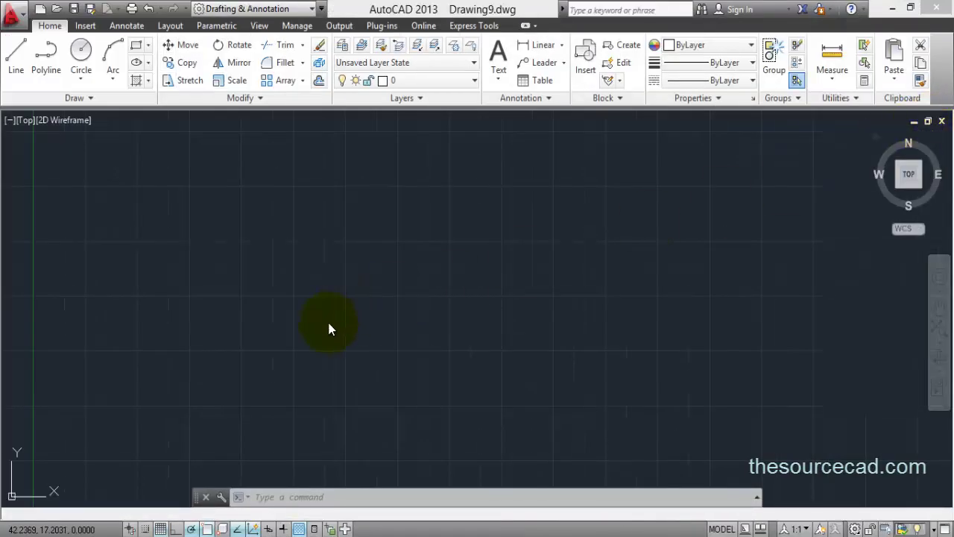
click(941, 122)
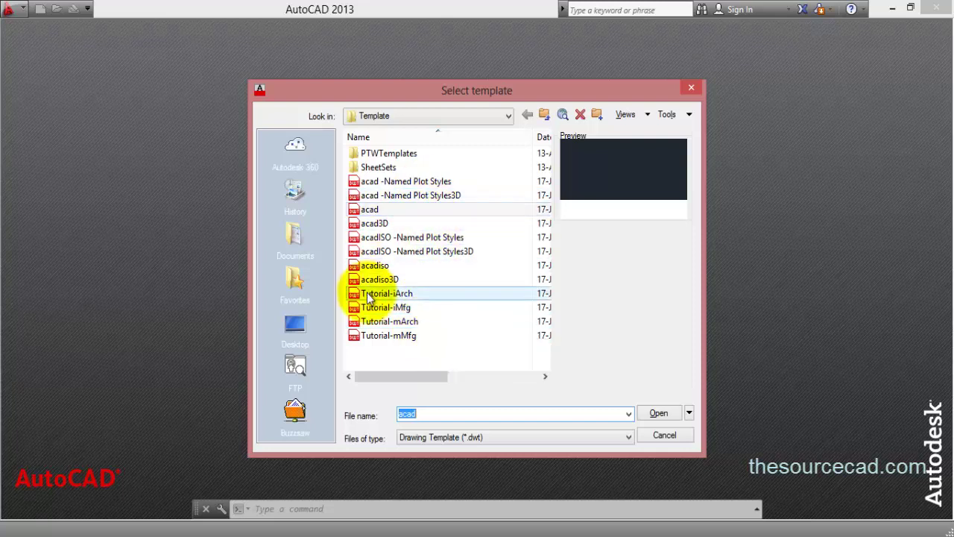
click(294, 328)
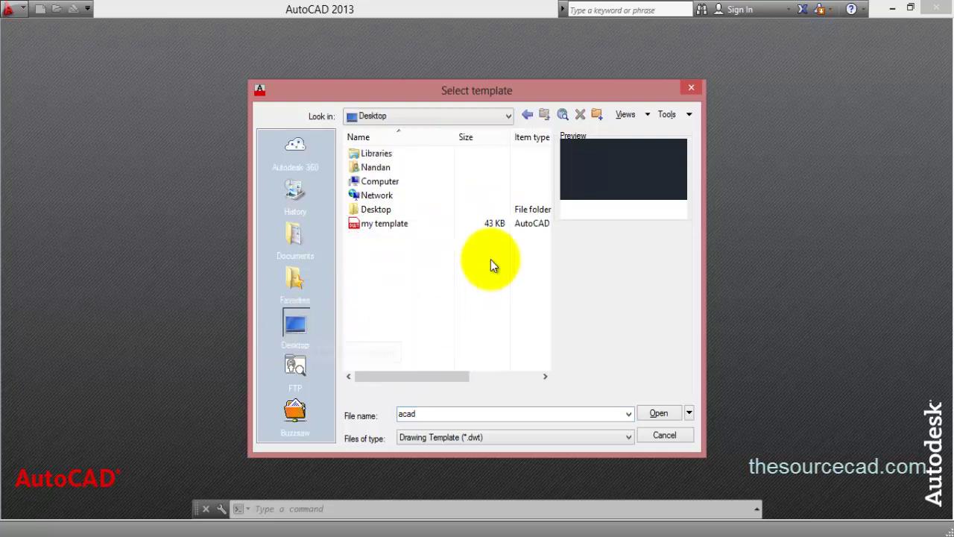
click(382, 224)
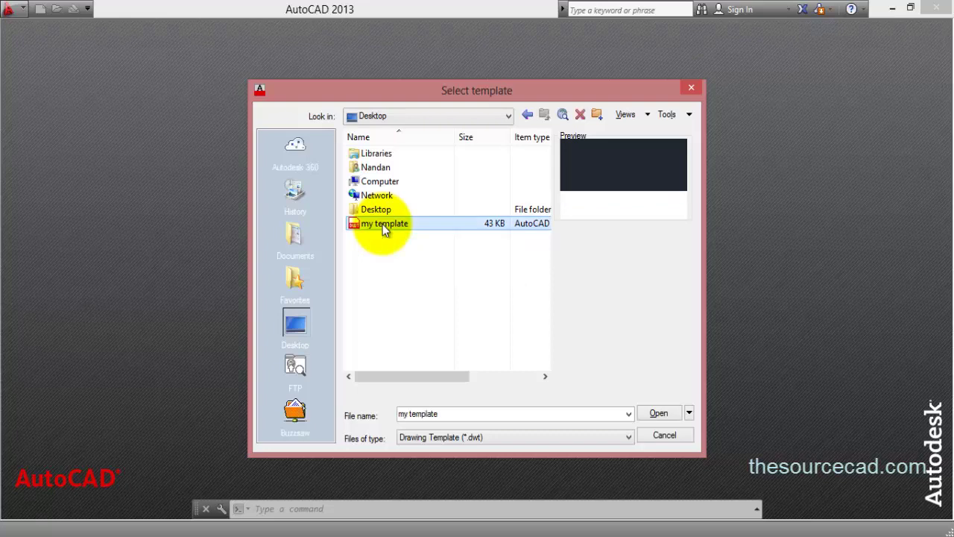
click(660, 413)
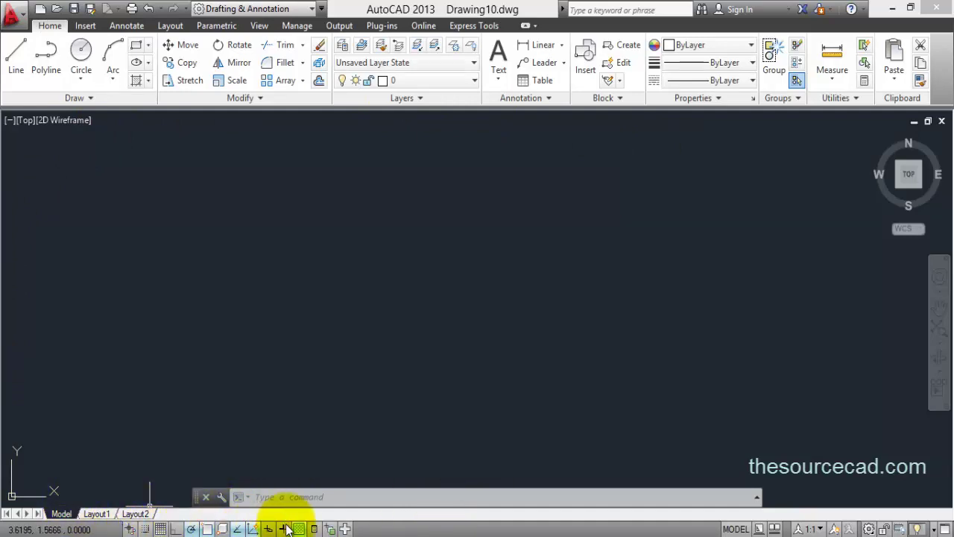
Step: Check which layers and blocks the new drawing takes from the template, without inserting a block
click(434, 82)
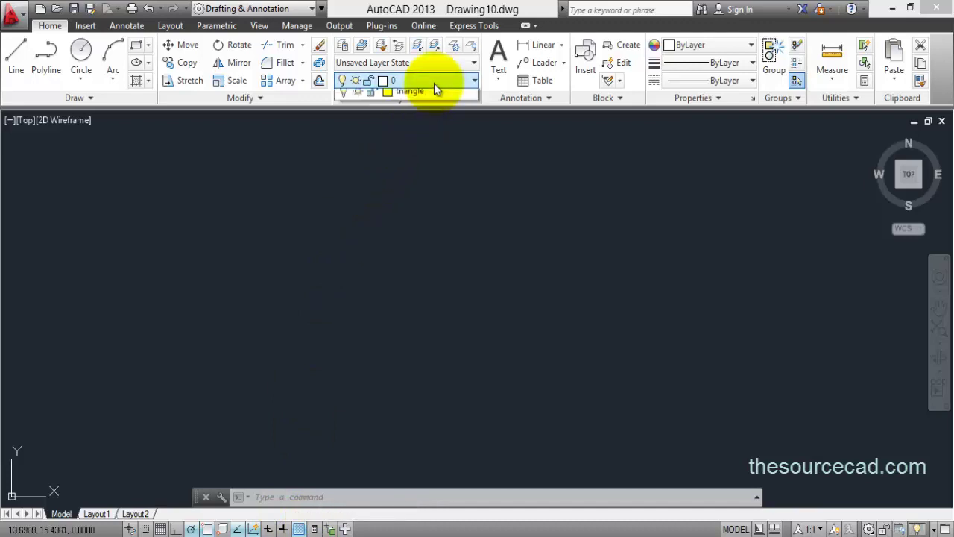
click(584, 61)
click(476, 184)
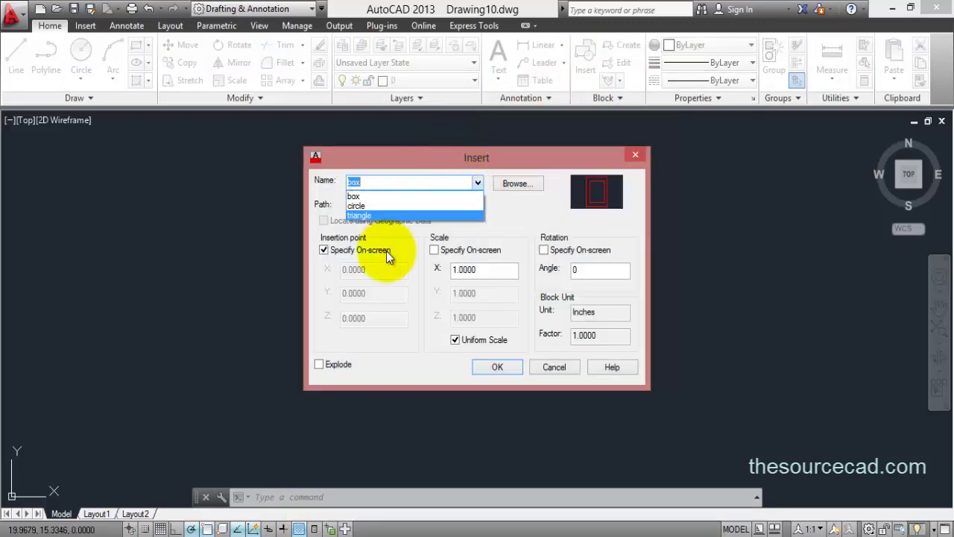
click(554, 366)
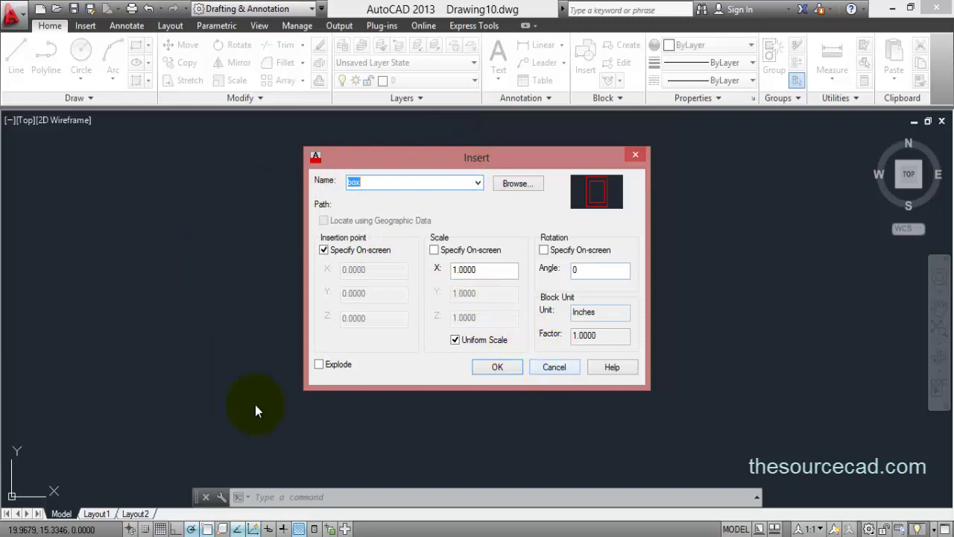
Step: Dismiss the block insertion and show the folder path of the Drawing Template File Location under Template Settings in the program options
click(554, 367)
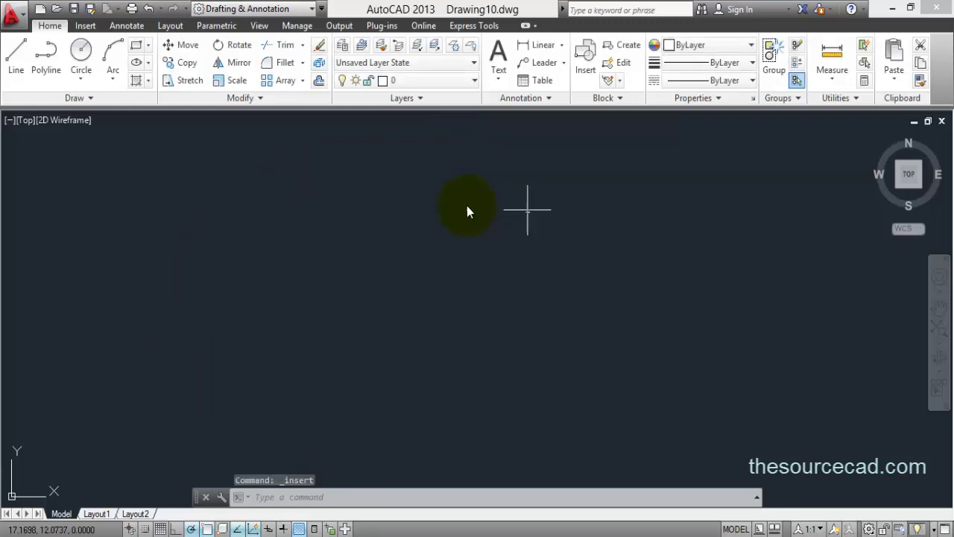
right_click(420, 234)
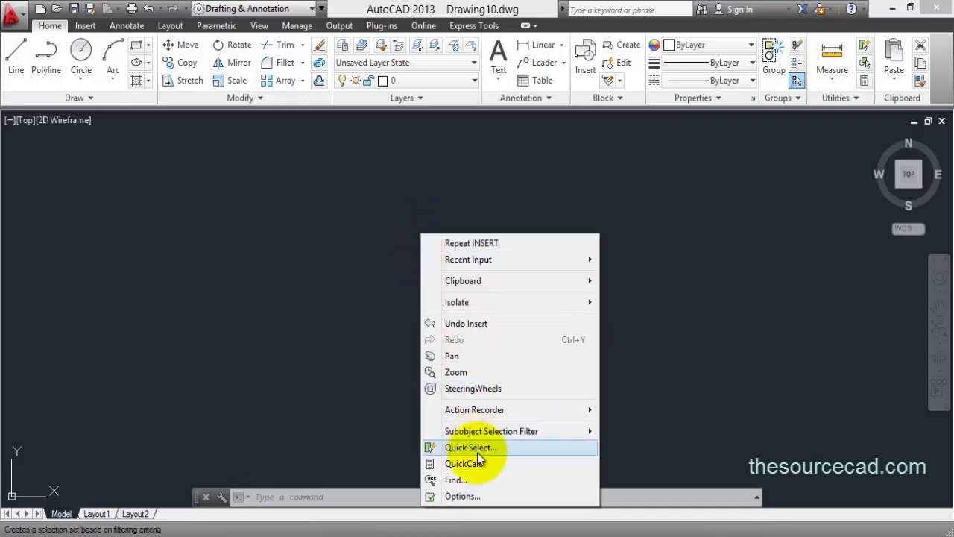
click(477, 498)
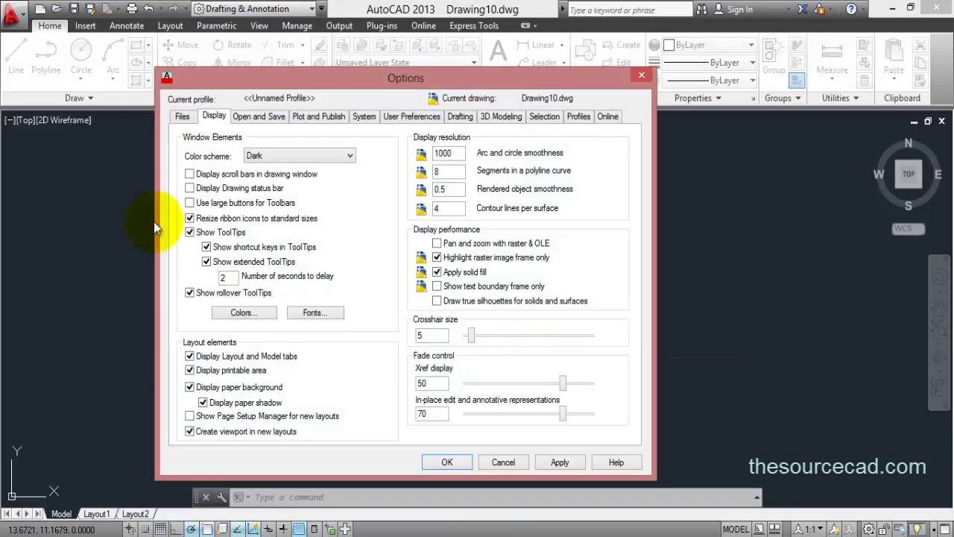
click(183, 120)
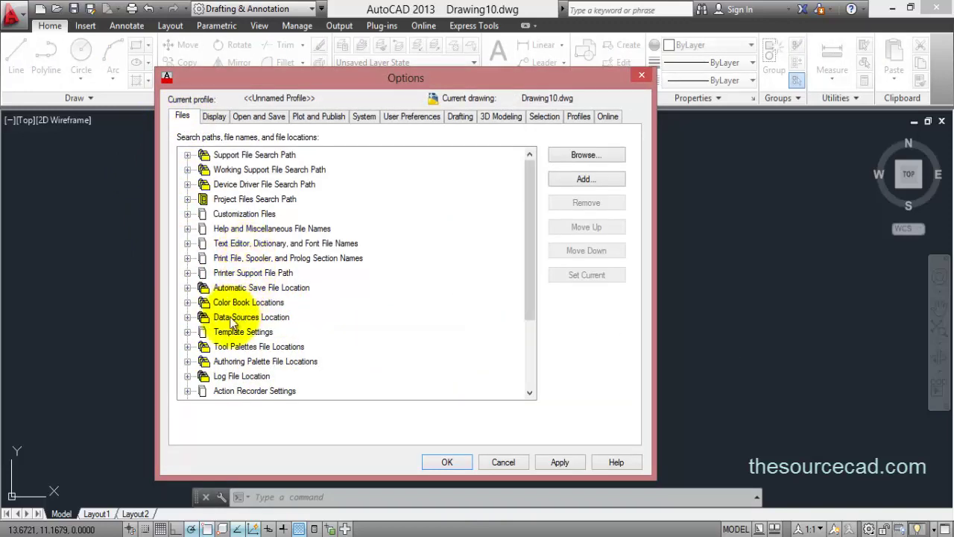
click(188, 332)
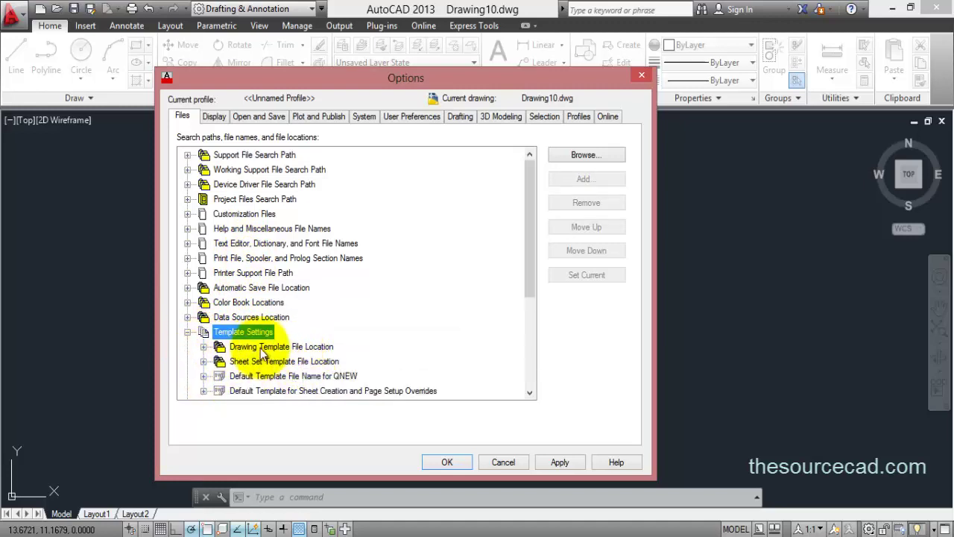
click(203, 347)
click(309, 360)
click(425, 360)
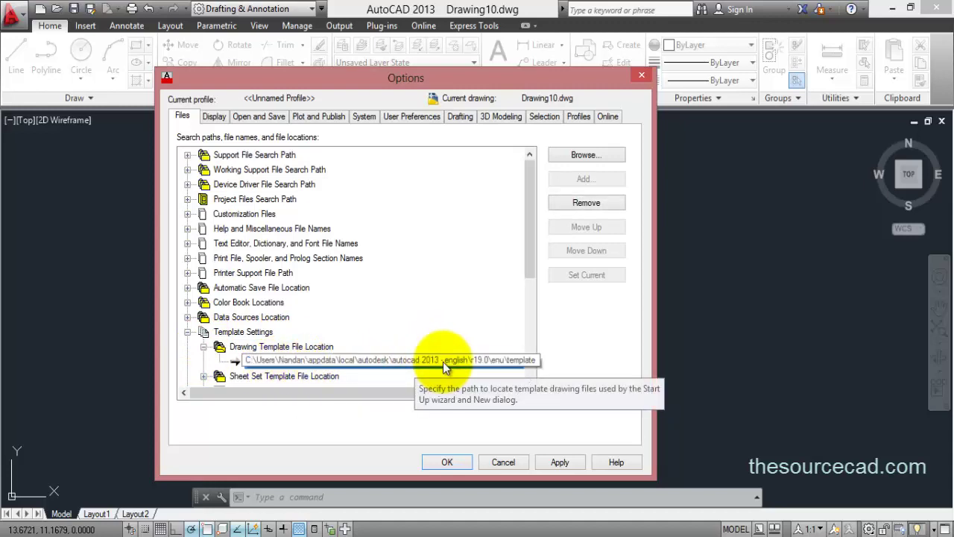
Step: Browse for the drawing template folder, accept the folder selection, and apply the program options
double_click(442, 362)
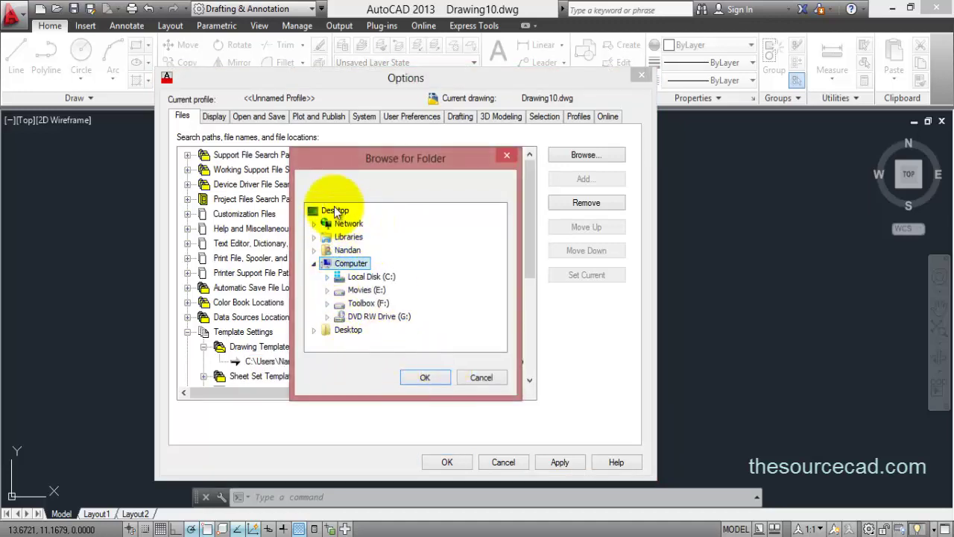
click(440, 378)
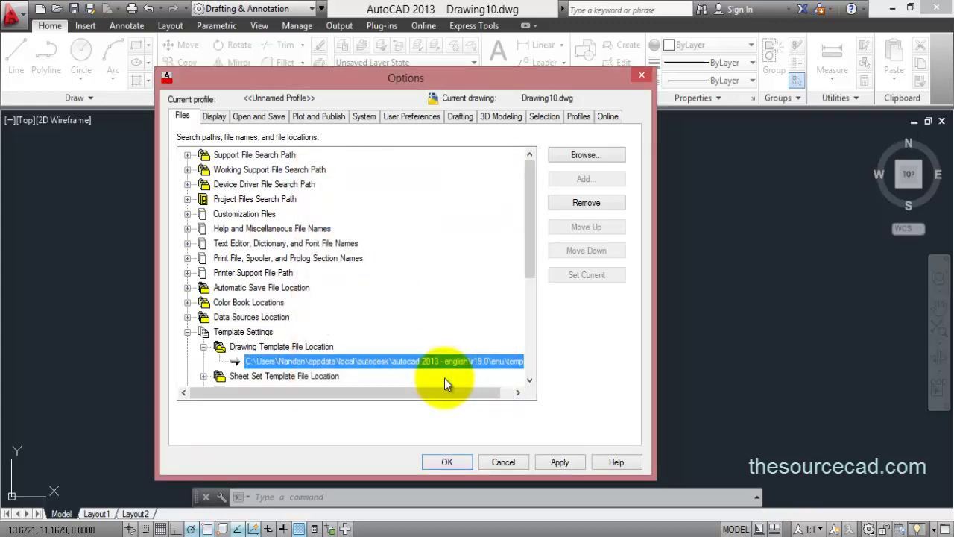
click(546, 463)
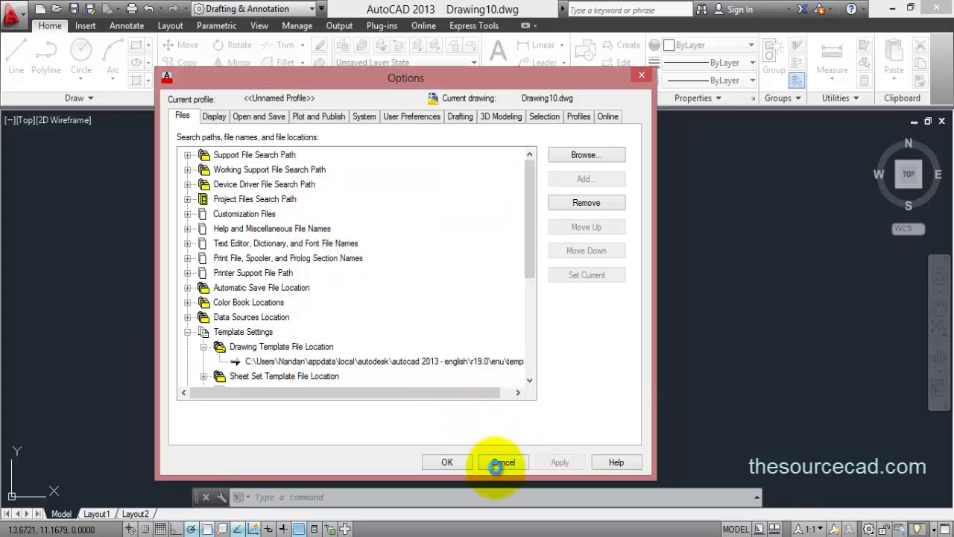
click(446, 463)
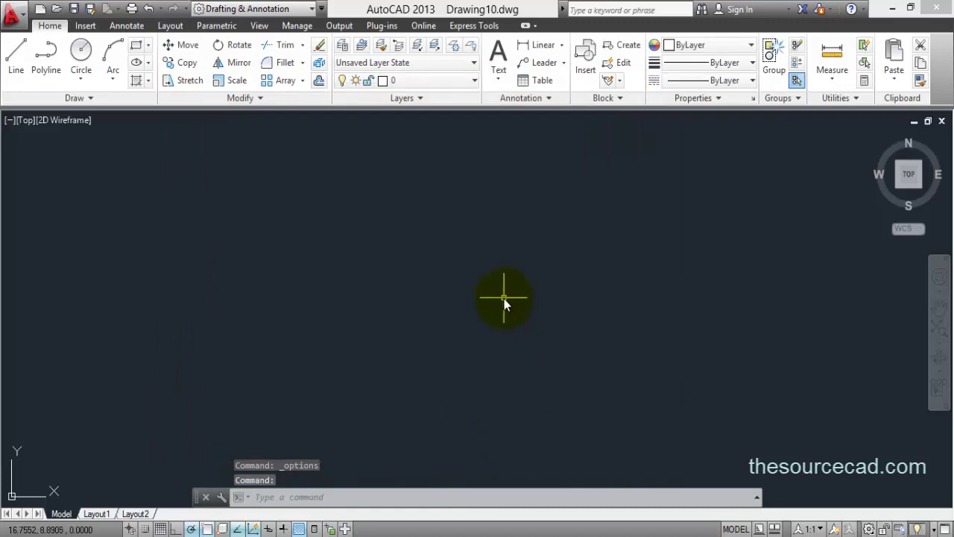